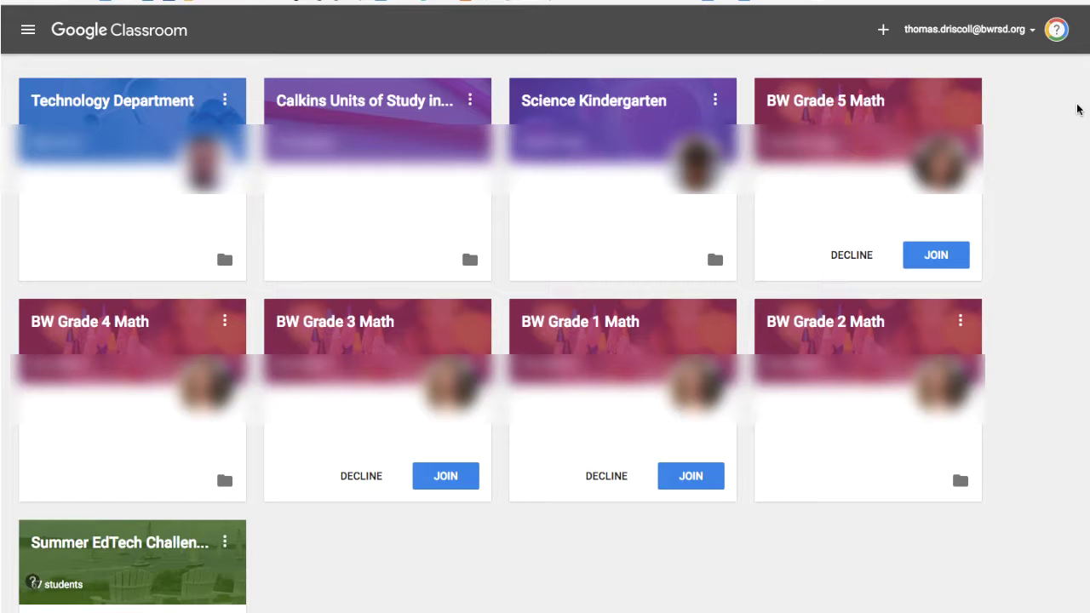
Create a new class named "Sample Class" with section "2" and subject "Math"
click(882, 29)
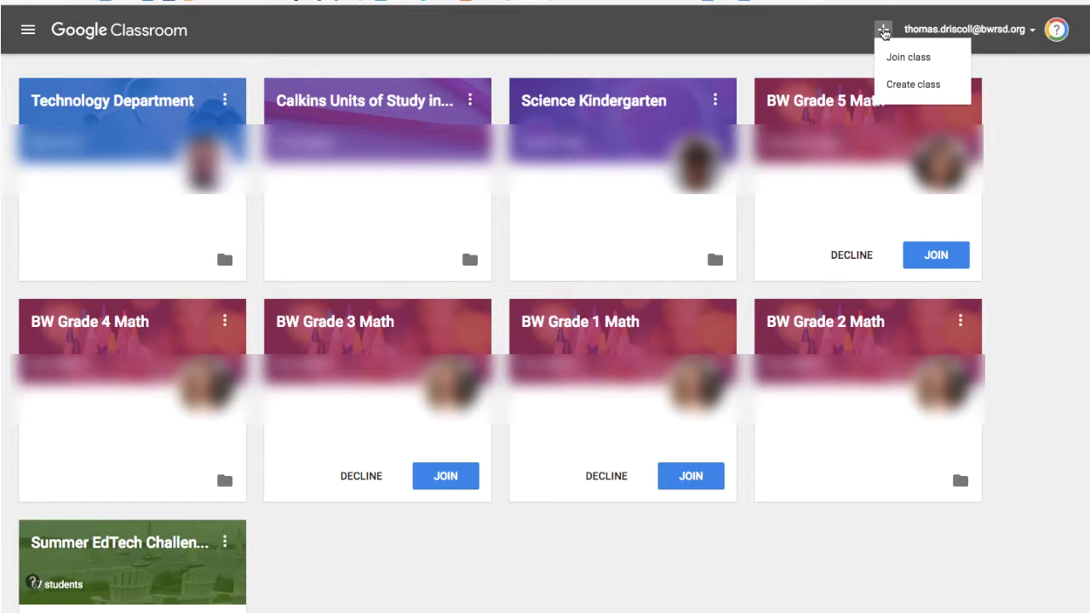
click(910, 84)
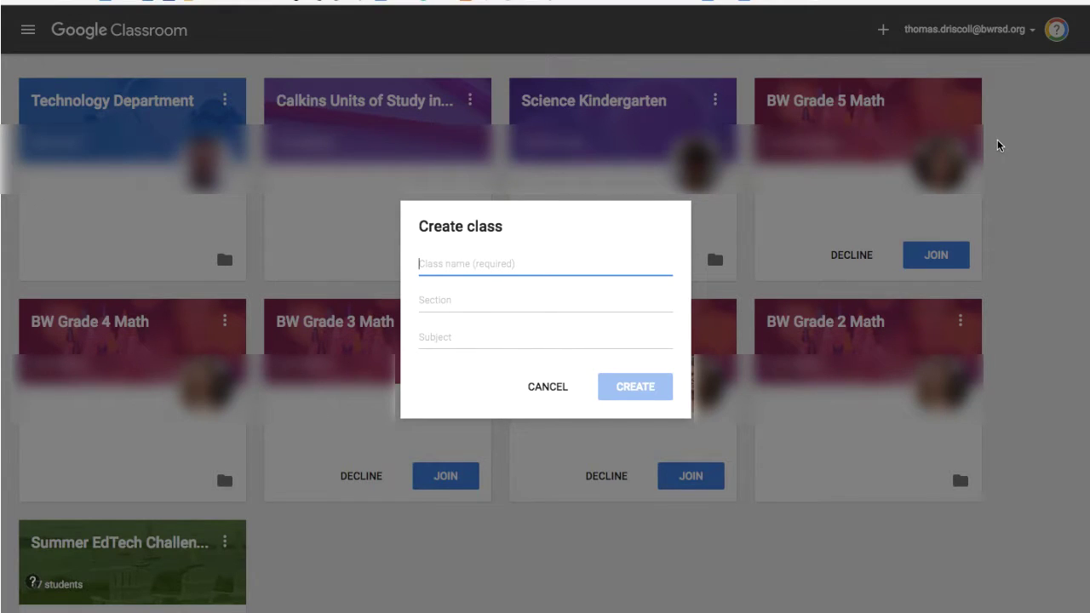
text(Sample C)
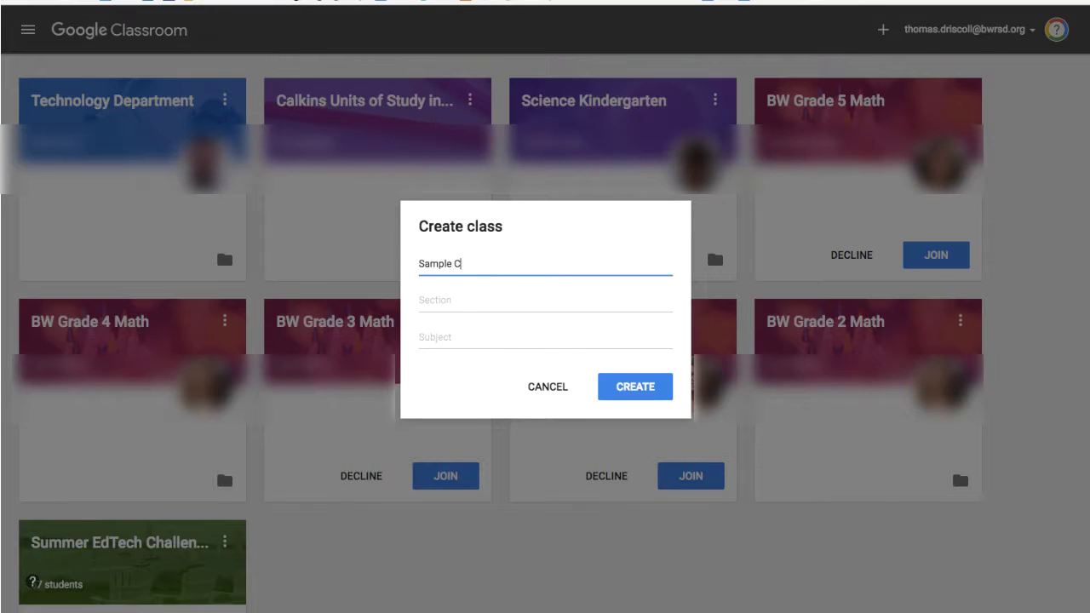
text(lass)
key(Tab)
text(2)
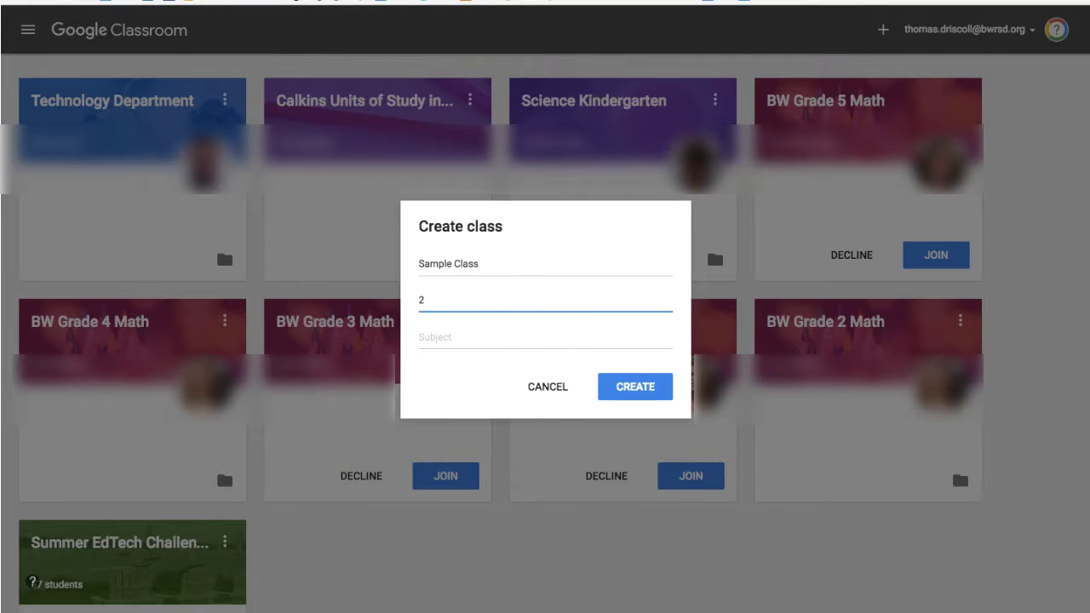
key(Tab)
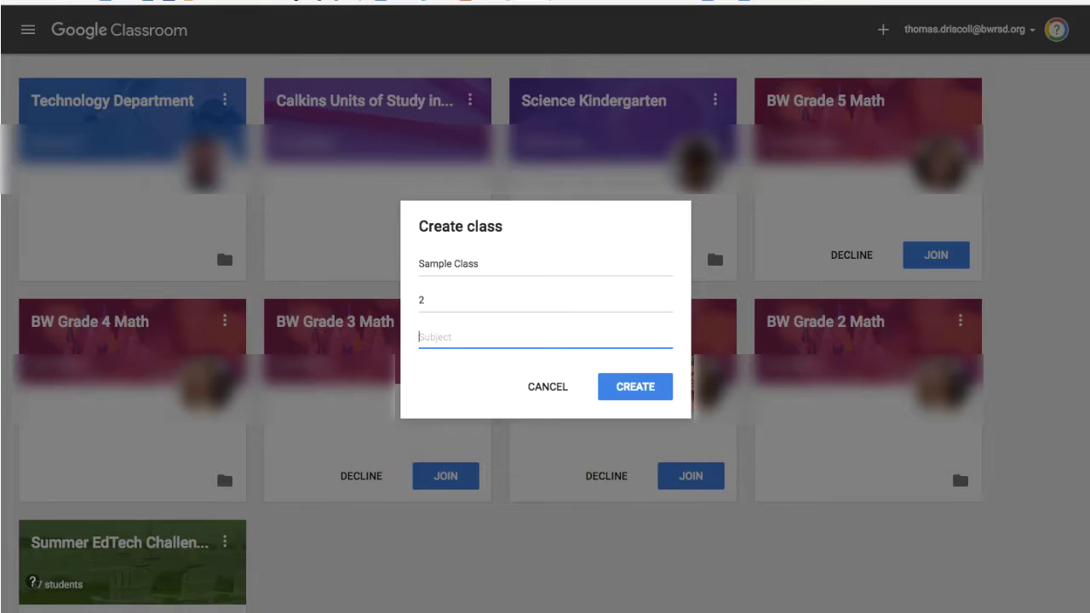
text(Math)
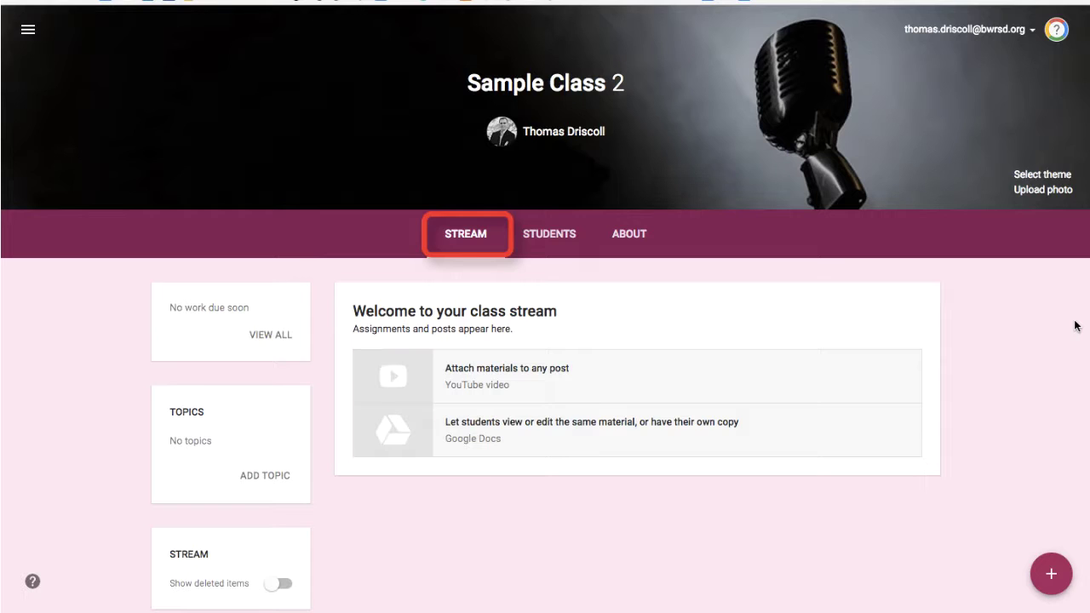
Look over the posting permission options on the Students page and the class materials entry on the About page
click(555, 238)
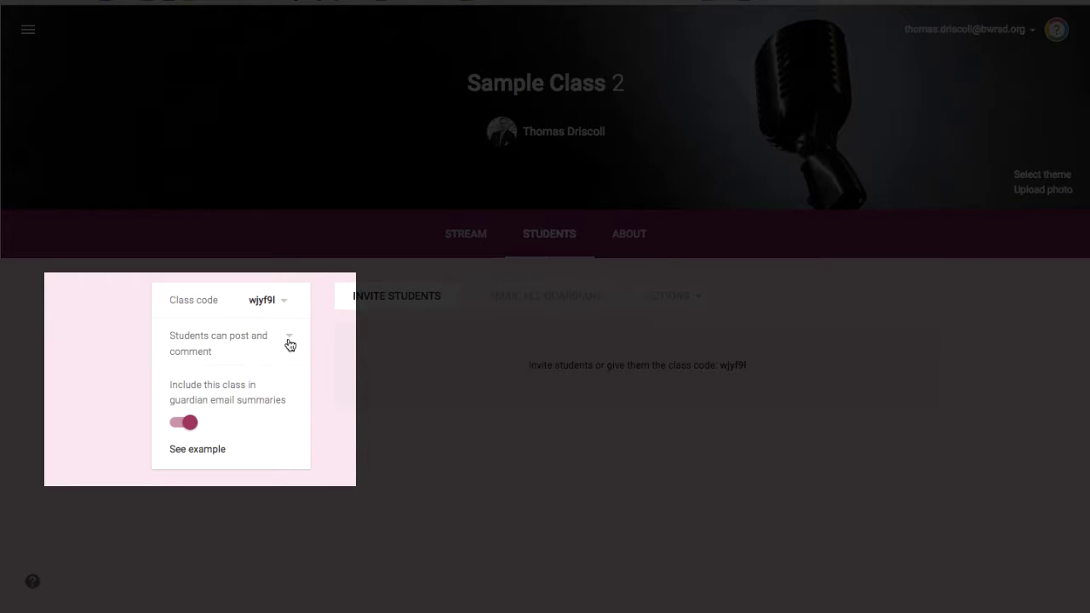
click(289, 342)
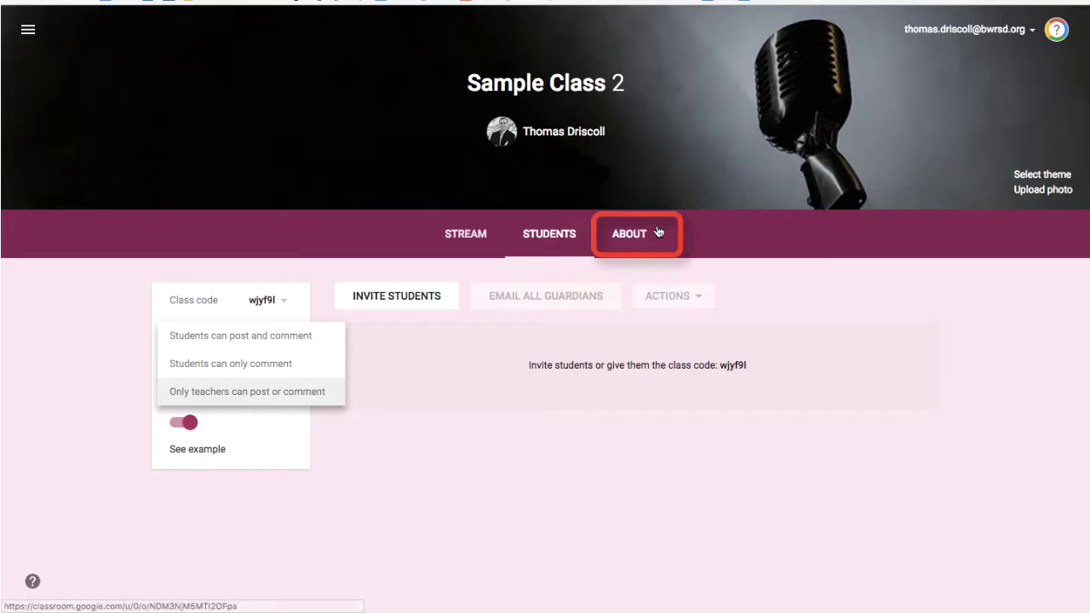
click(643, 237)
scroll(1064, 345, down, 1)
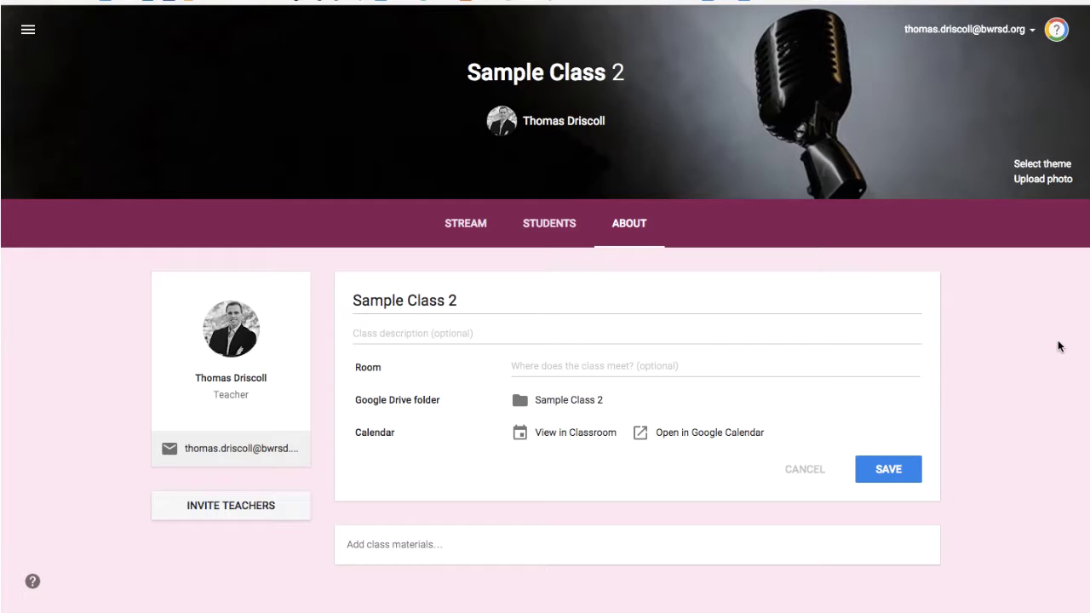
click(449, 550)
scroll(547, 540, down, 1)
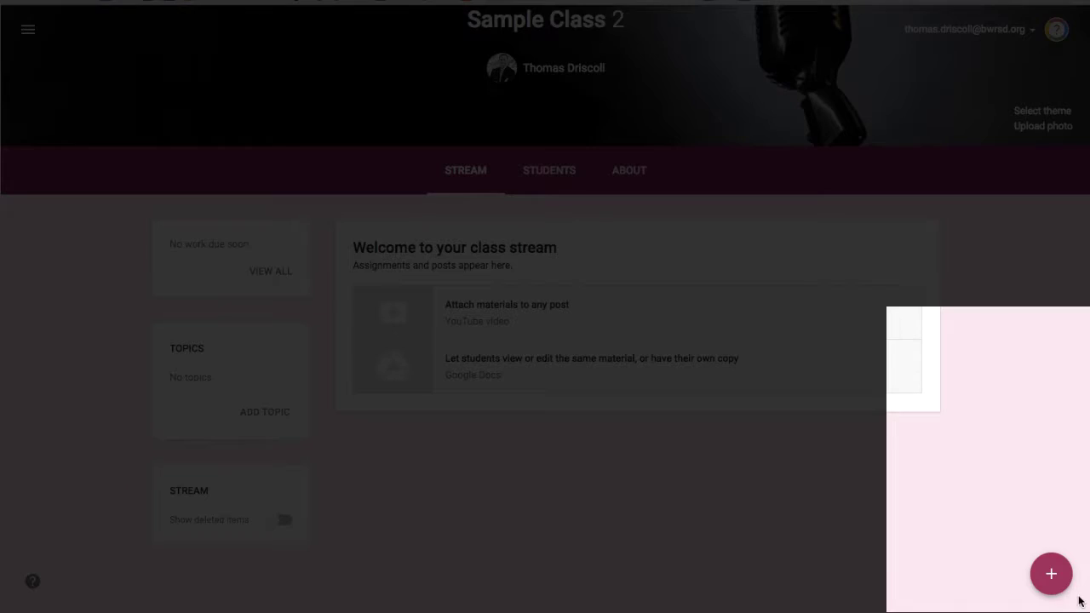
Start a new announcement for Sample Class 2 and also address it to the Calkins Units of Study and Summer EdTech classes
mouse_move(1056, 587)
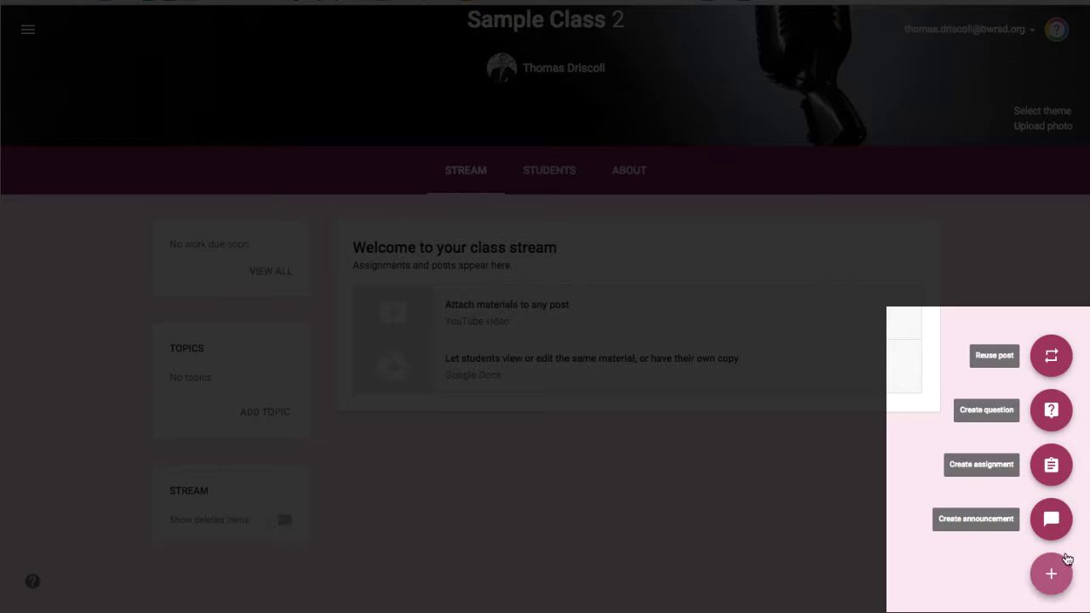
click(1051, 518)
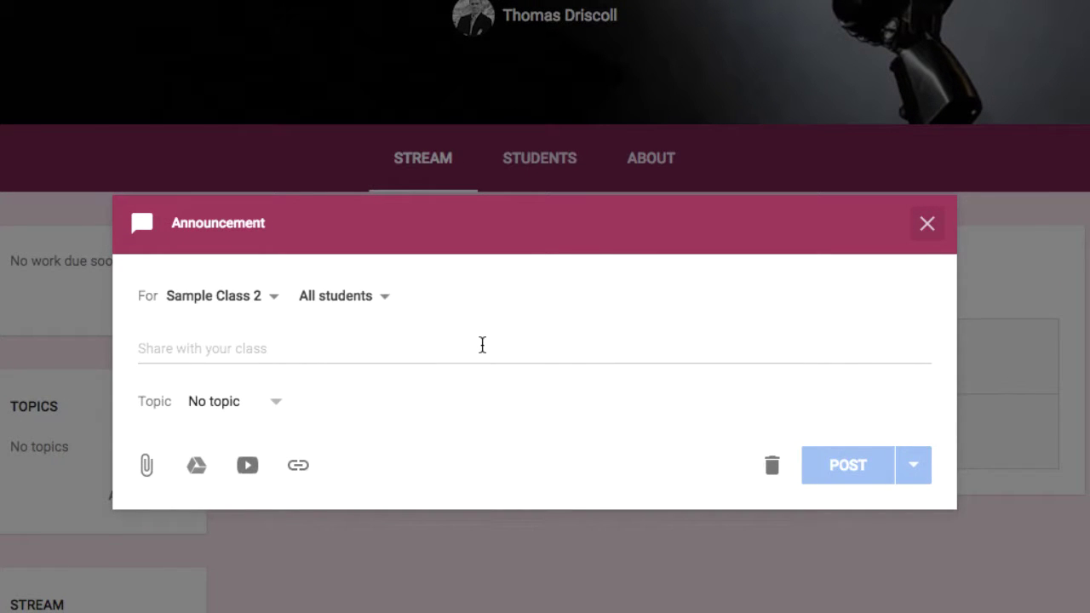
click(264, 298)
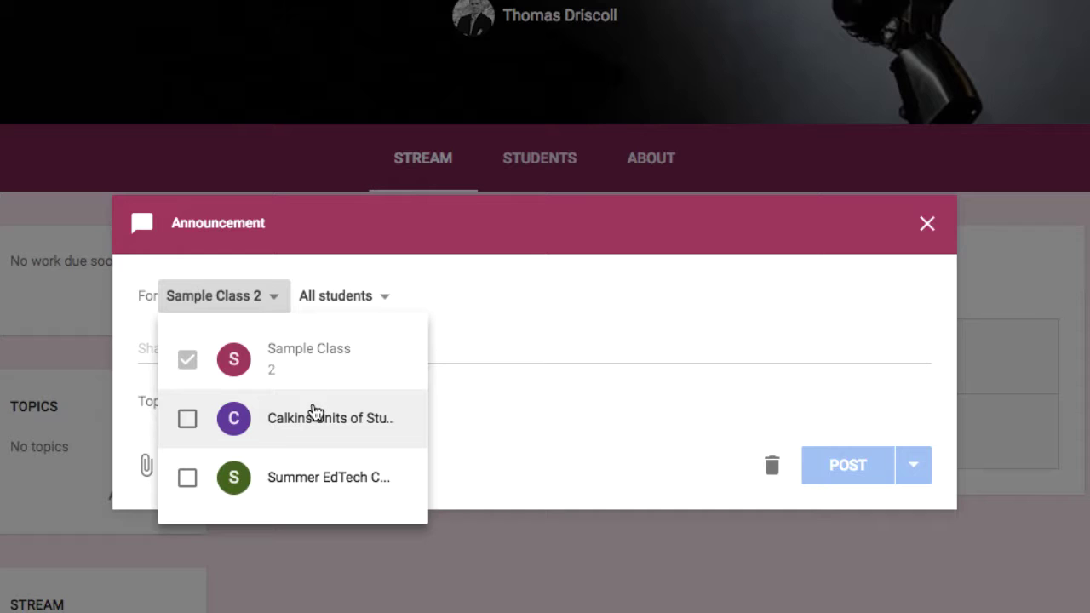
click(188, 419)
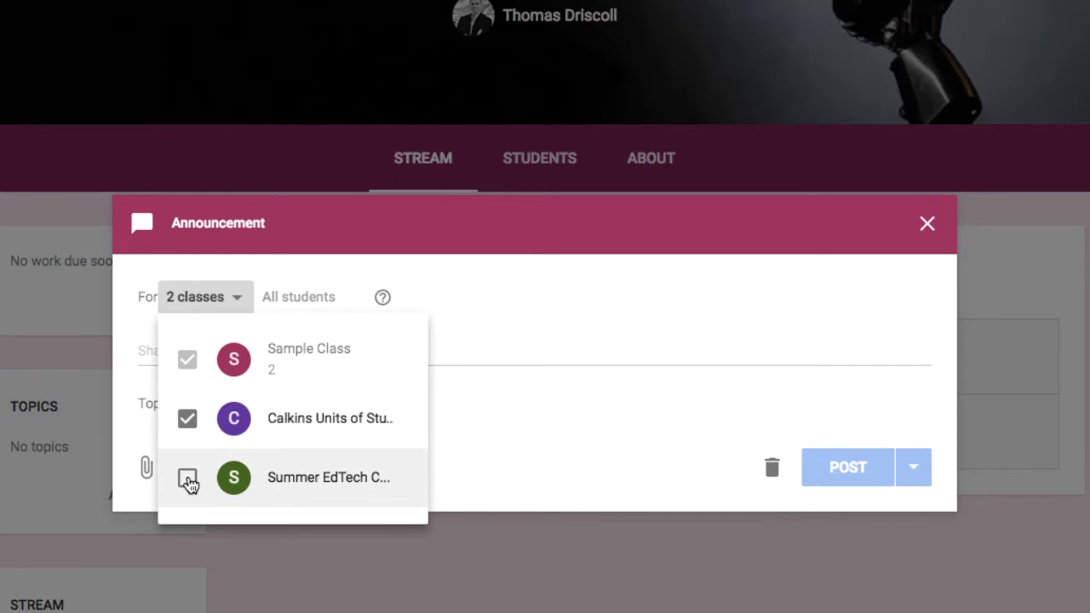
click(187, 480)
click(526, 300)
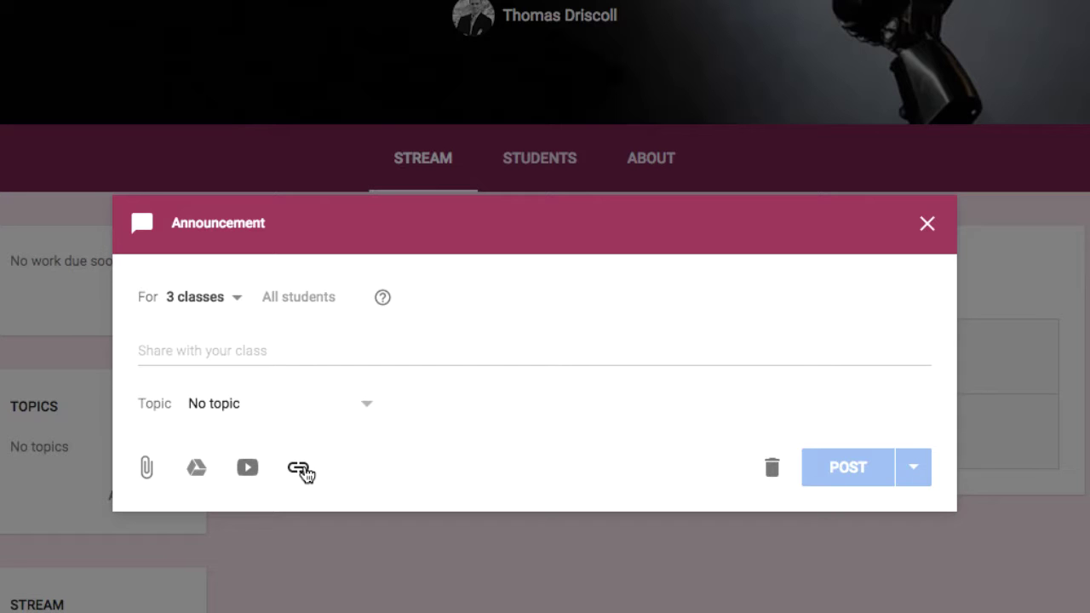
Enter "Resource Here" as the announcement text without assigning a topic, and show the alternative posting options
click(366, 409)
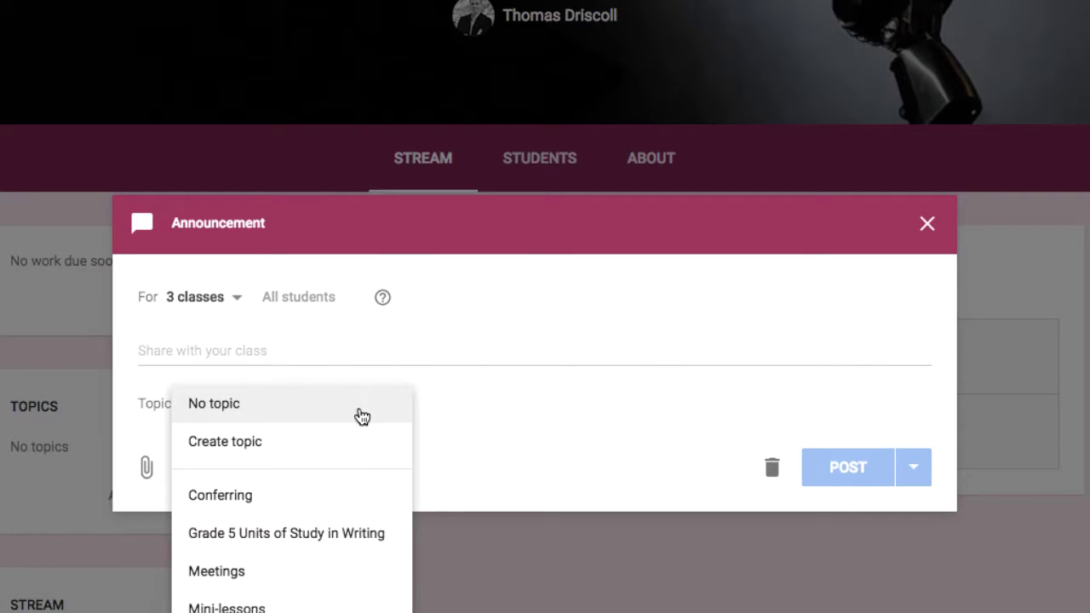
click(488, 397)
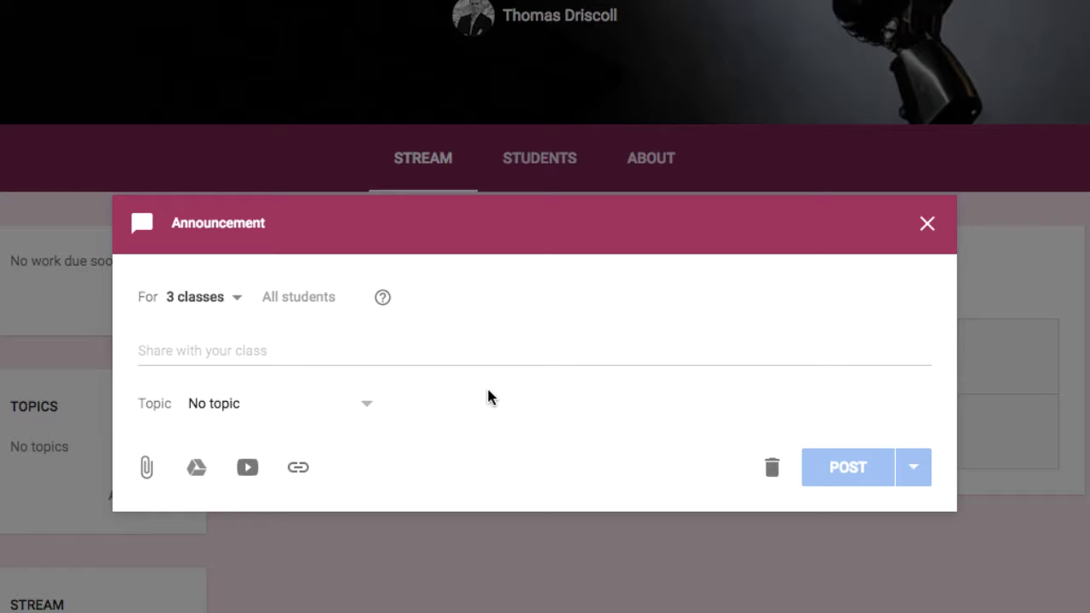
click(372, 352)
text(Resource Here)
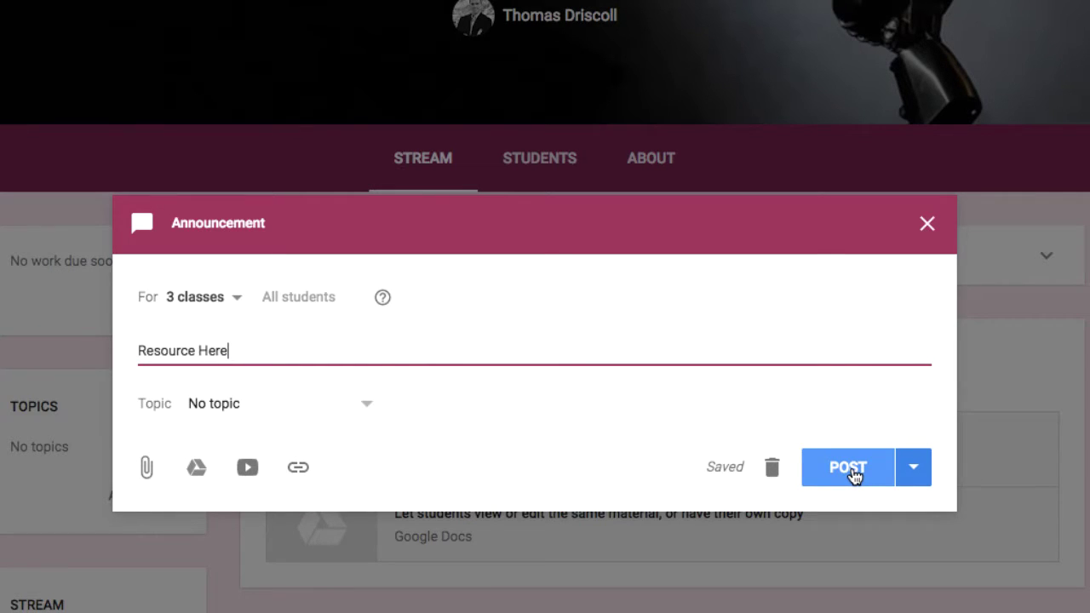
click(919, 480)
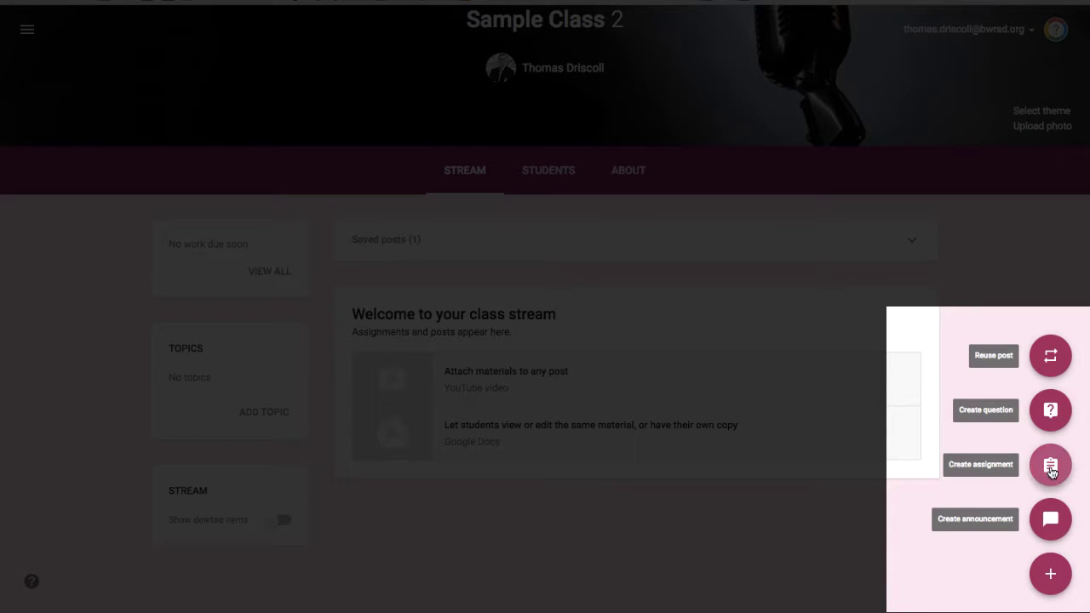
Start a new assignment titled "Sample Title" and check which other classes it can be assigned to
click(1052, 466)
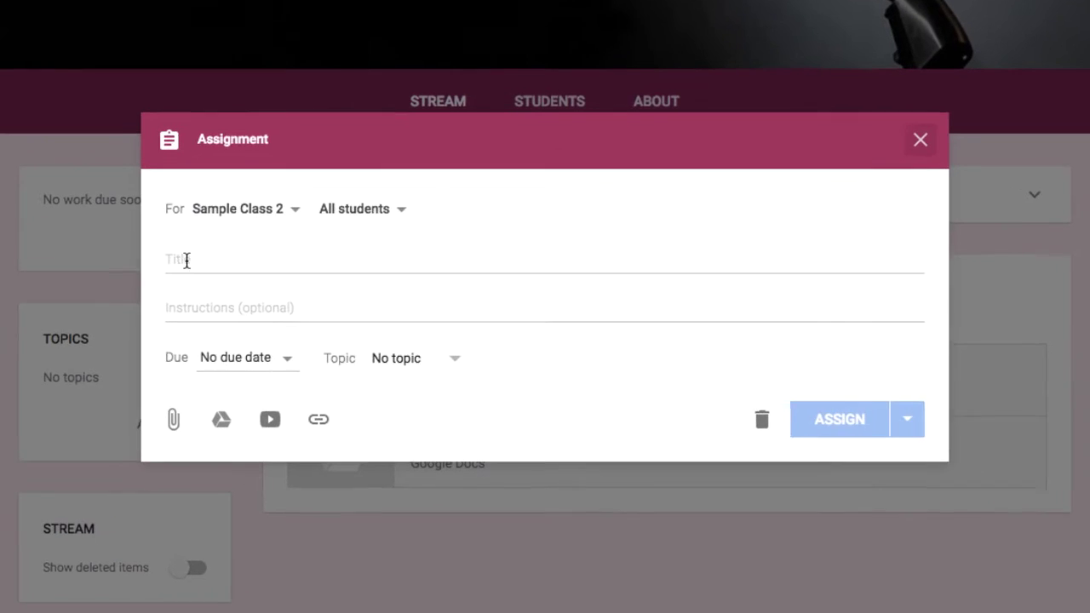
click(187, 259)
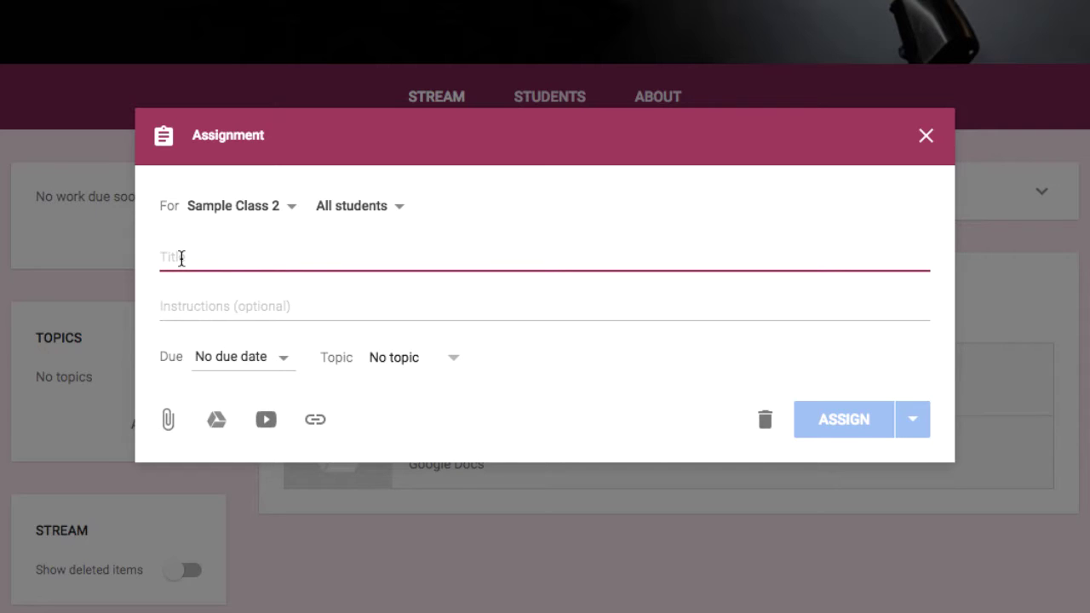
text(Sample )
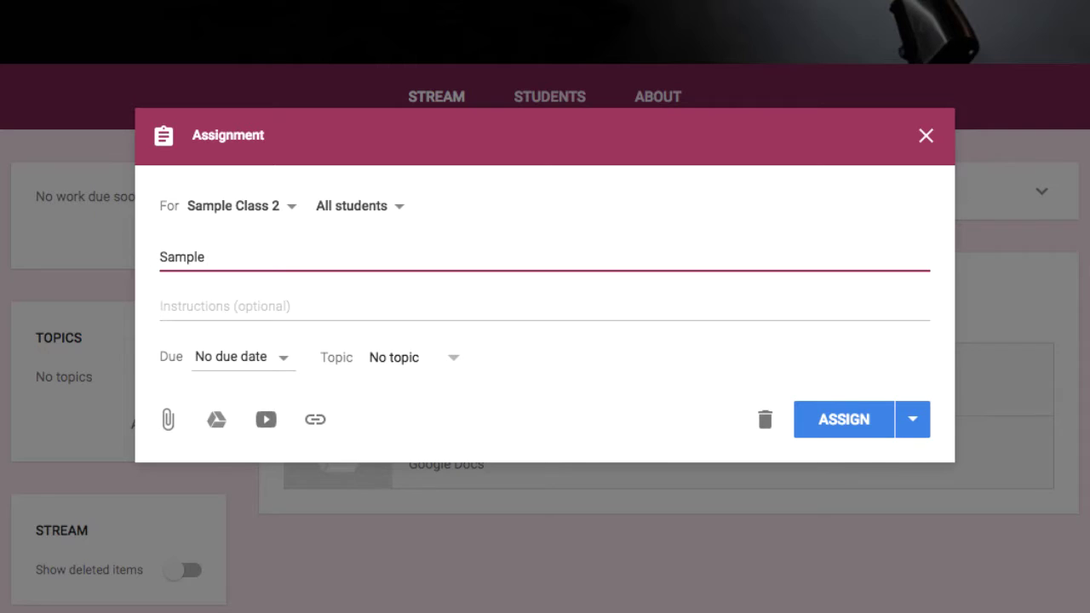
text(Title)
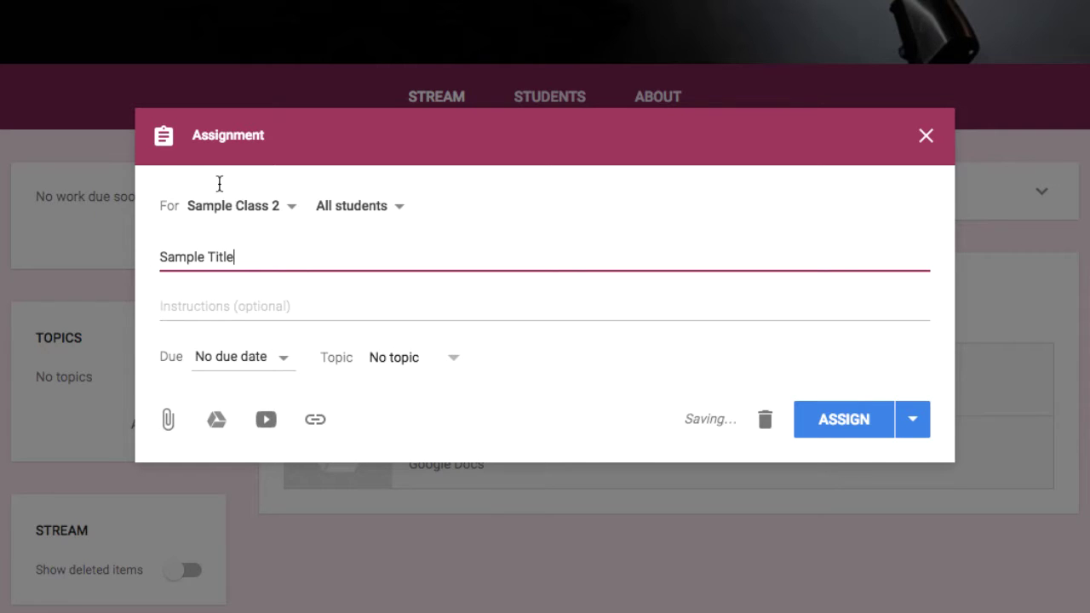
click(255, 211)
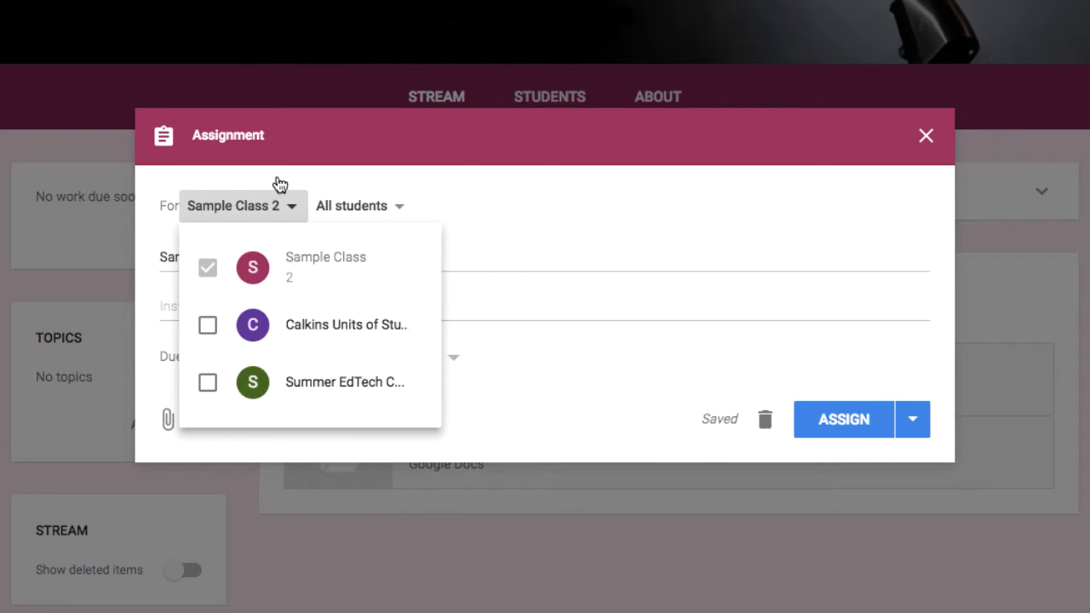
click(276, 180)
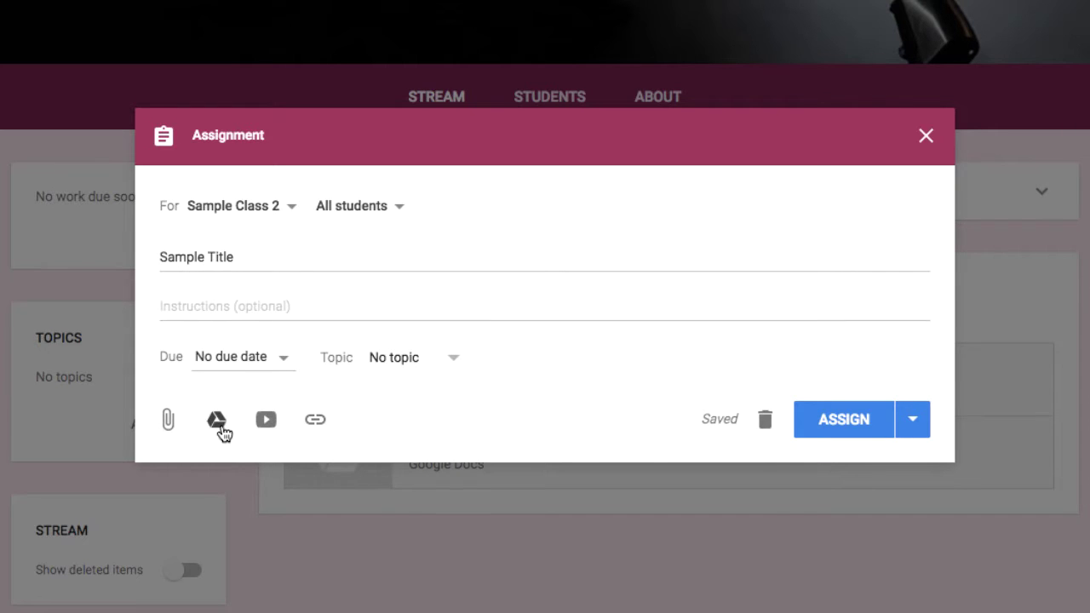
Attach the Chrome Browser Essentials slides from Google Drive with a copy made for each student, and show the alternative assigning options
click(218, 421)
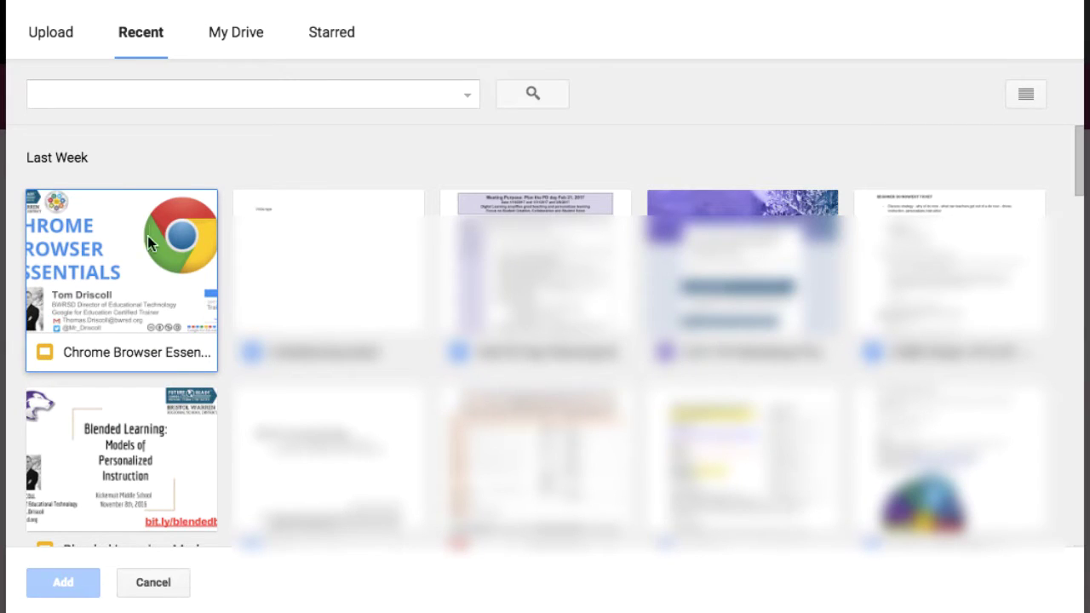
click(100, 366)
click(60, 581)
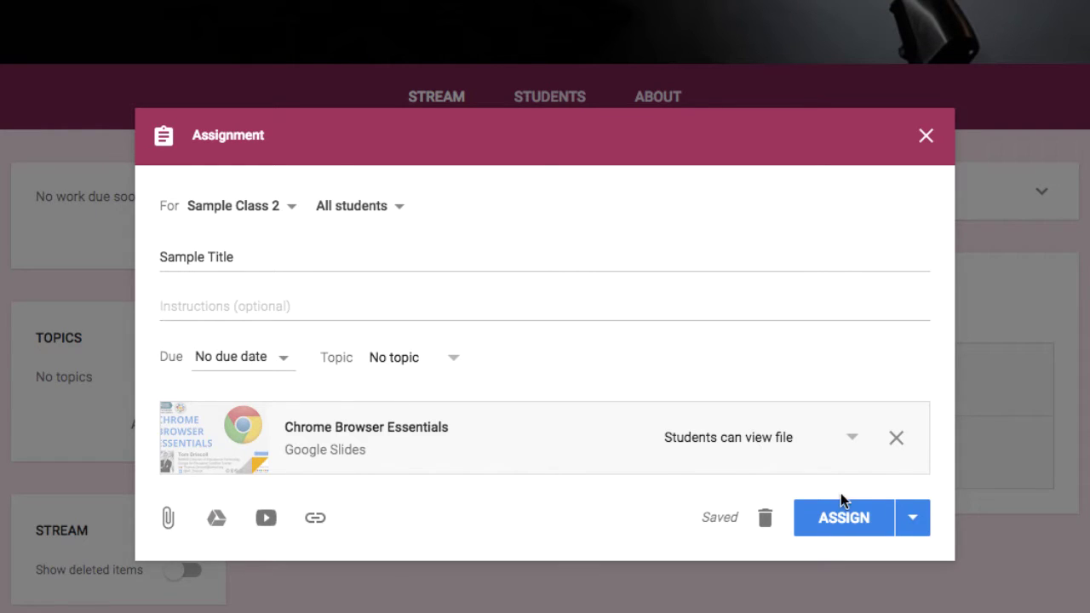
click(851, 438)
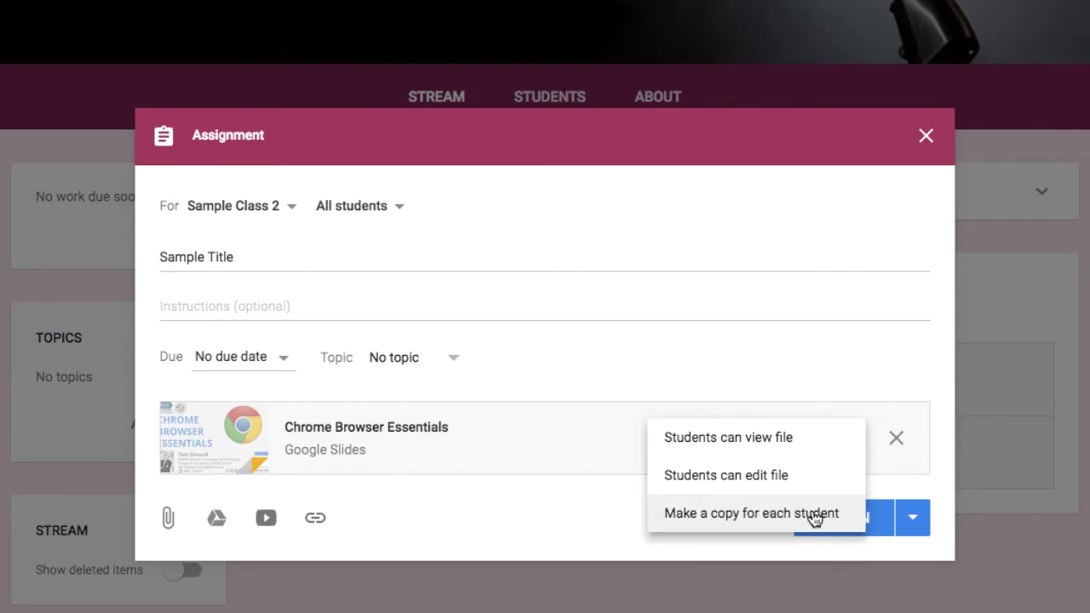
click(815, 515)
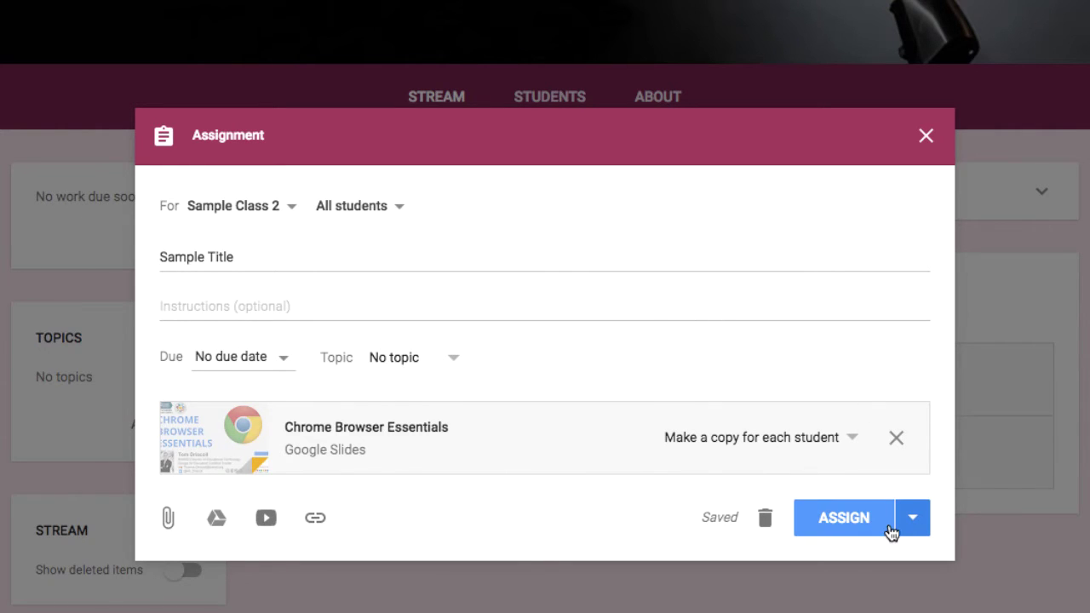
click(916, 521)
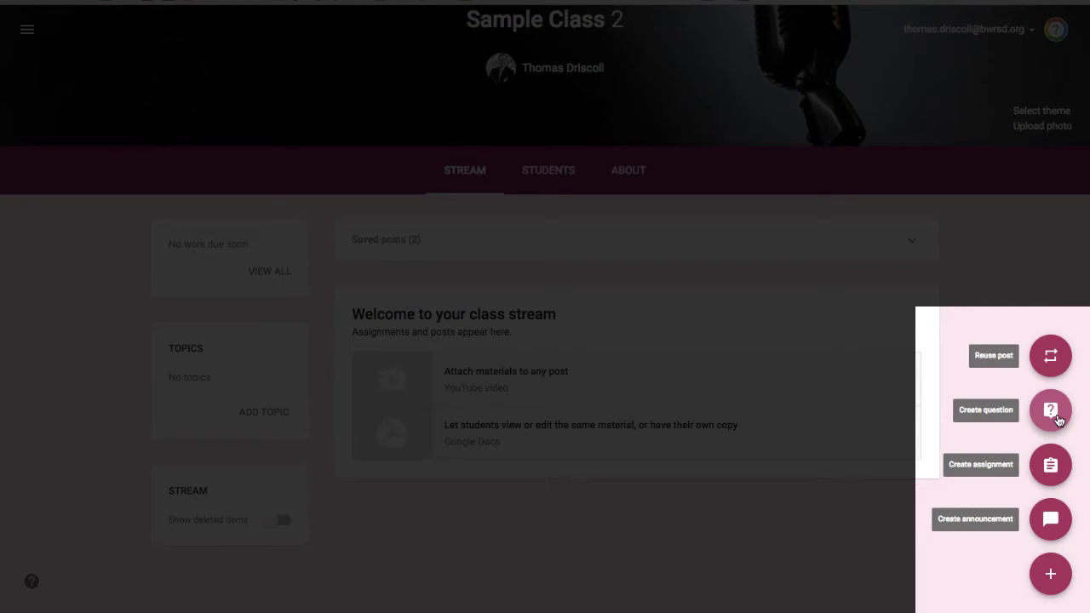
Start a new question for the class and set its answer type to Multiple choice
click(1051, 410)
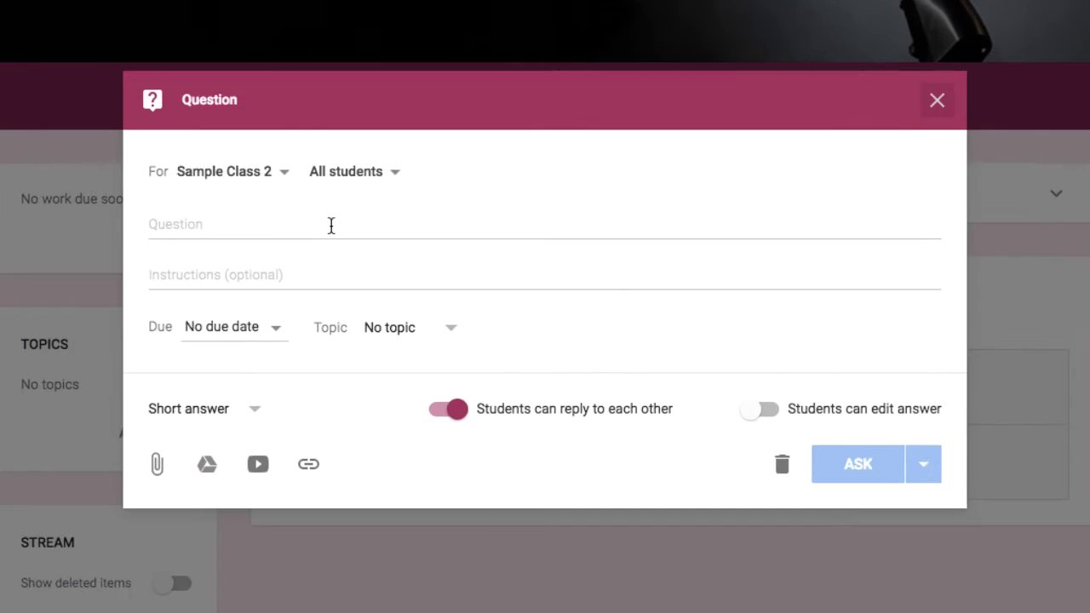
click(249, 412)
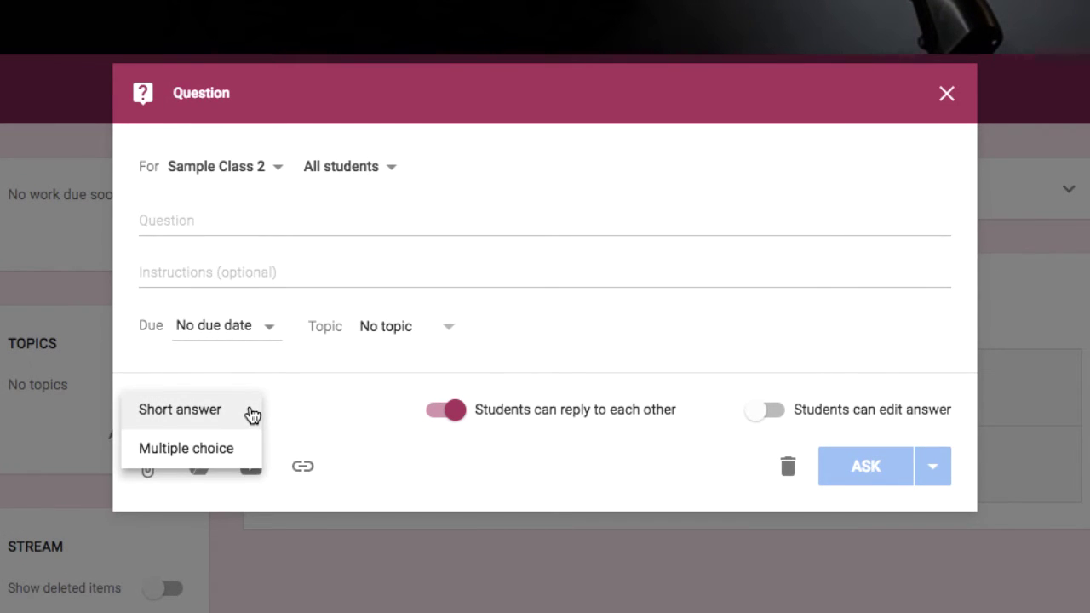
click(221, 454)
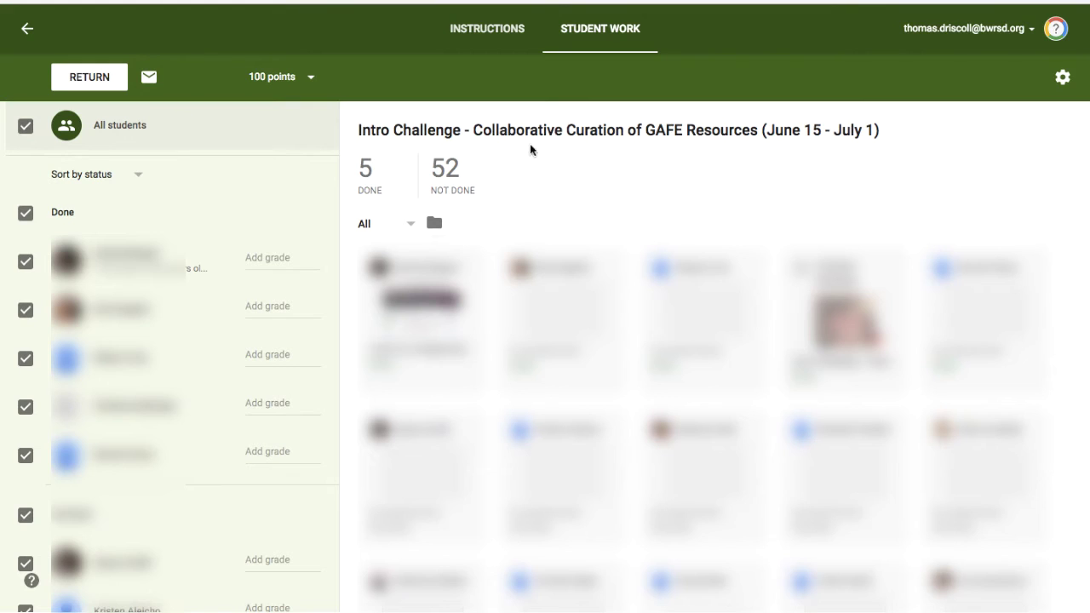
Filter the Intro Challenge student work to the Done submissions and deselect all students
click(372, 189)
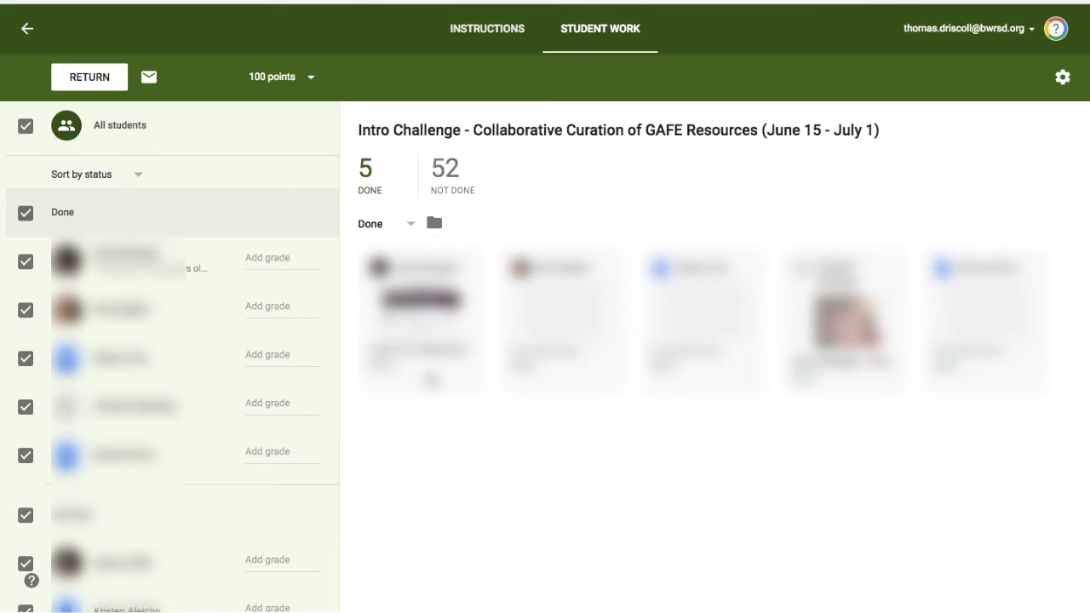
click(26, 128)
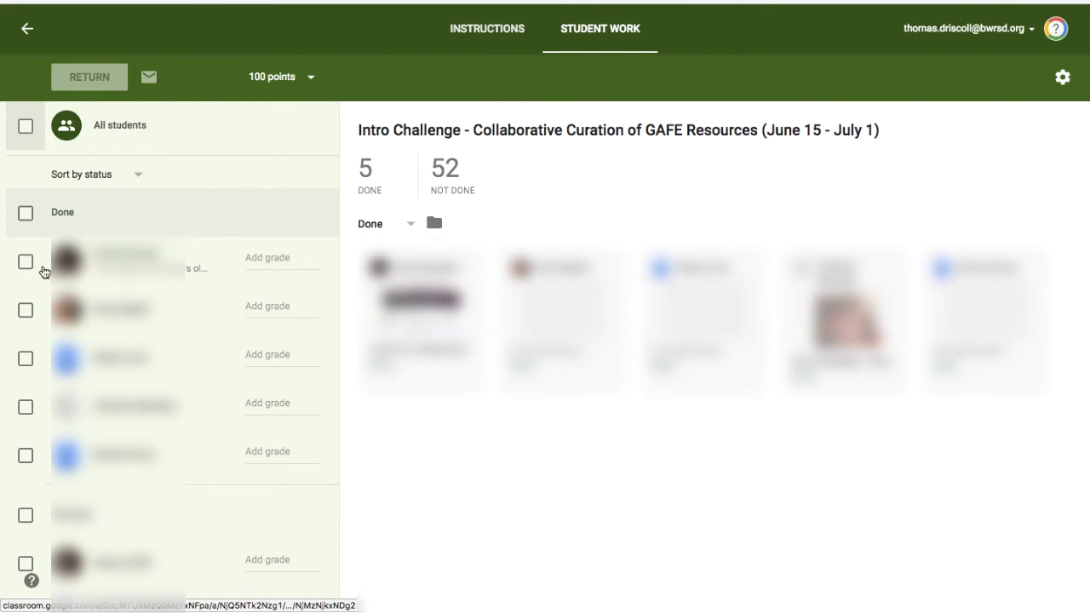
Check the assignment's point value options, keeping 100 points, and open the first Done student's grade for entry
click(290, 259)
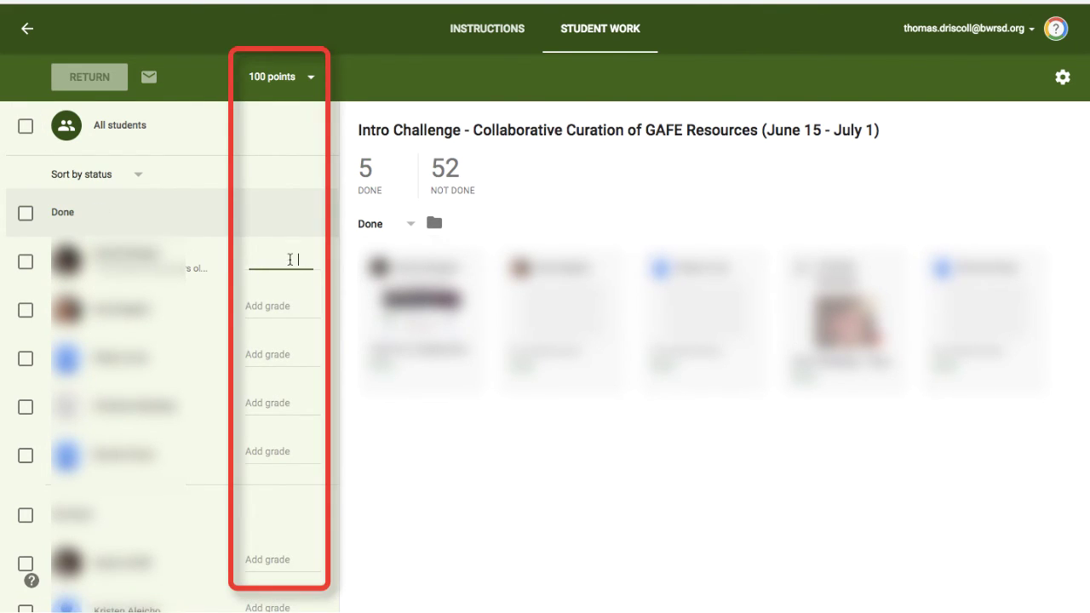
click(304, 76)
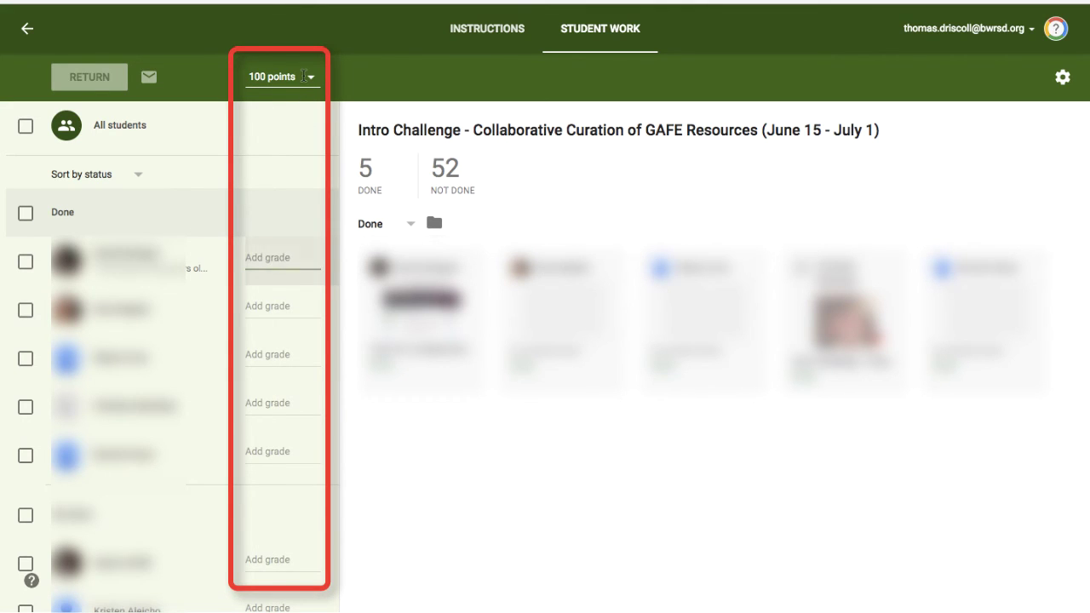
click(296, 76)
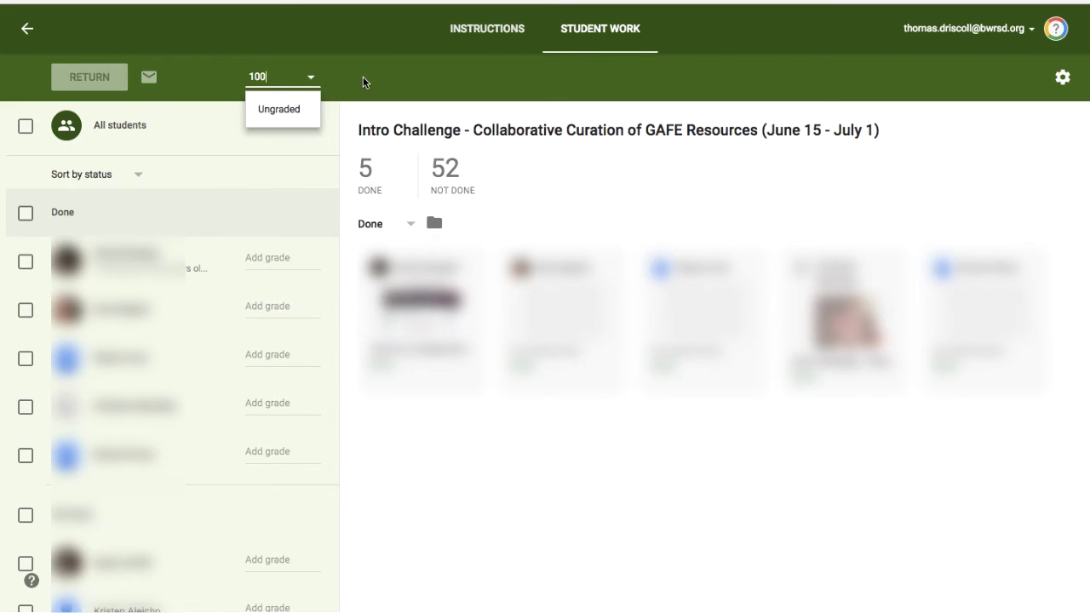
click(363, 77)
click(302, 260)
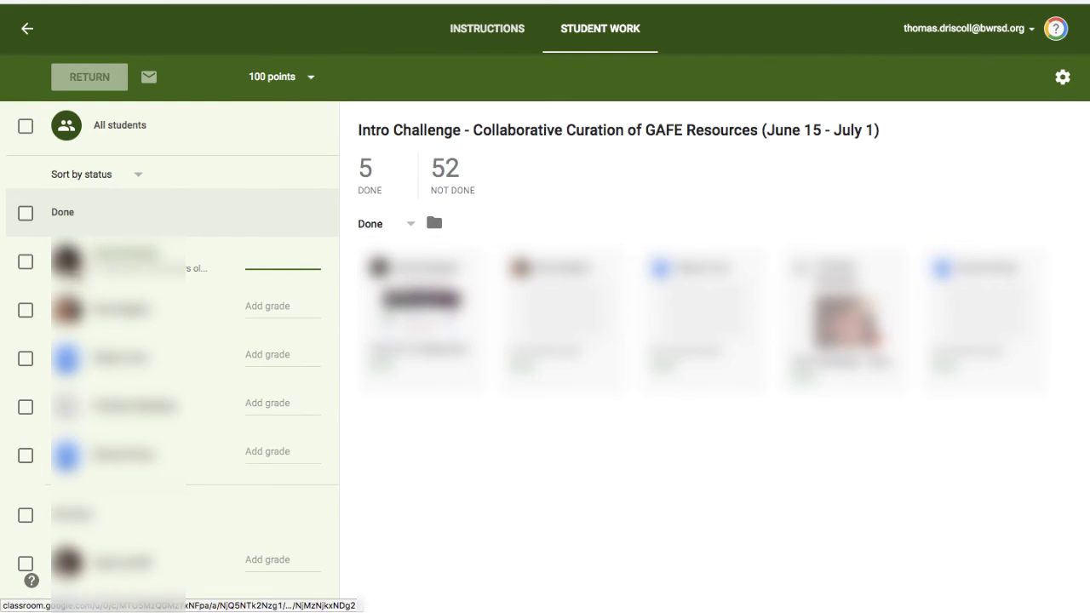
Draft a return of the first Done student's work with the private comment "Great job!", cancel it and deselect the student
click(25, 264)
click(90, 77)
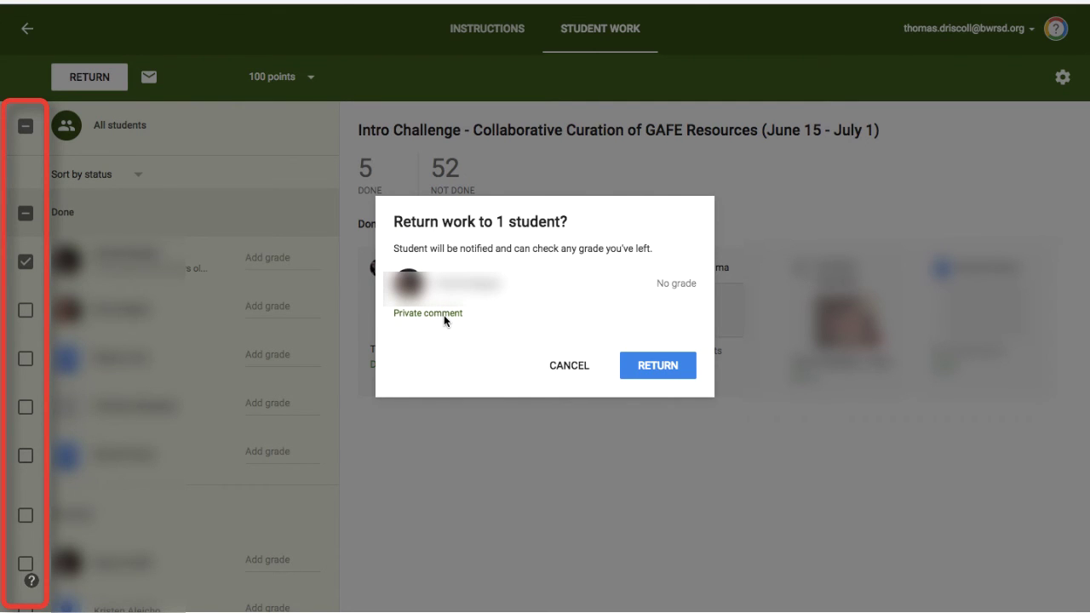
text(Great)
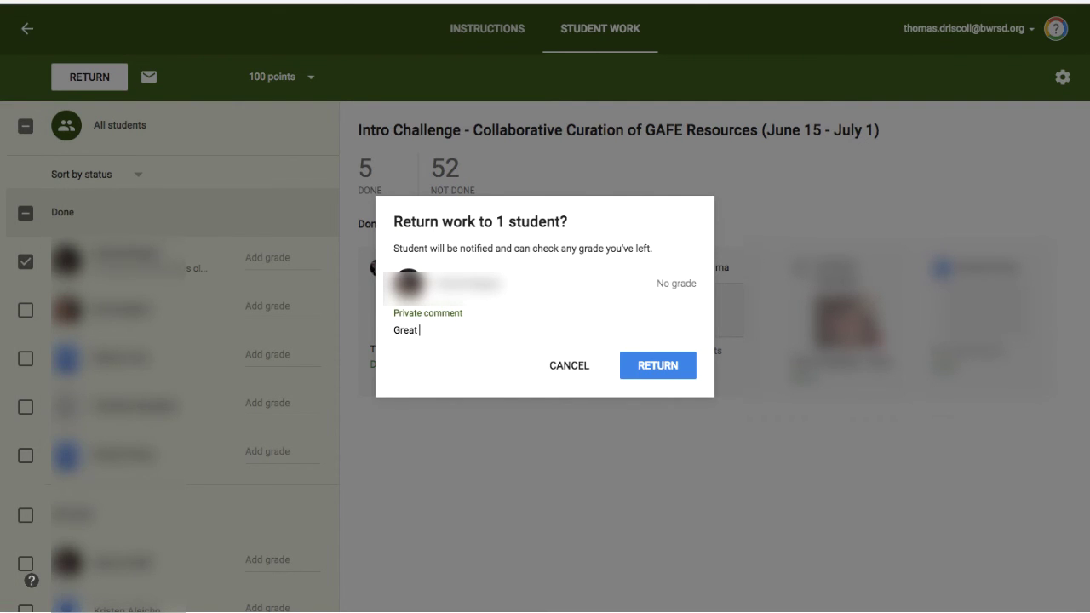
text( job!)
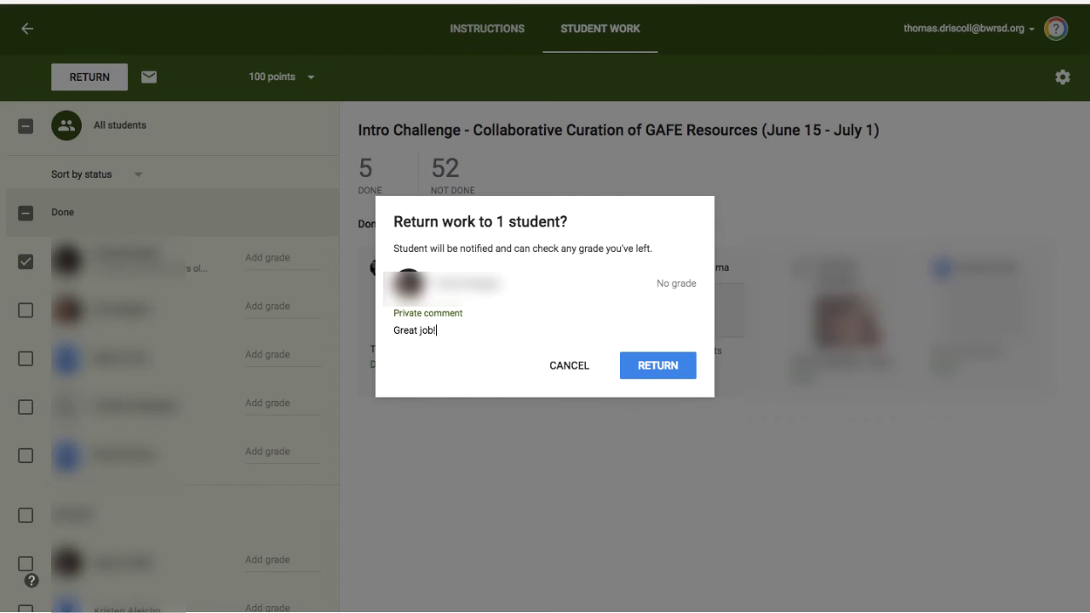
click(570, 369)
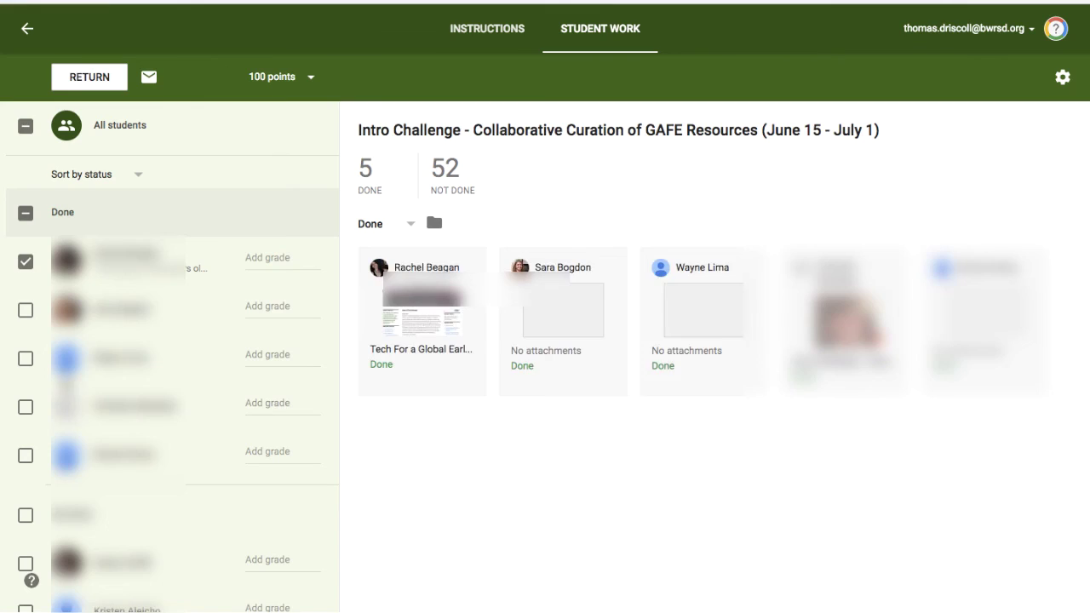
click(26, 264)
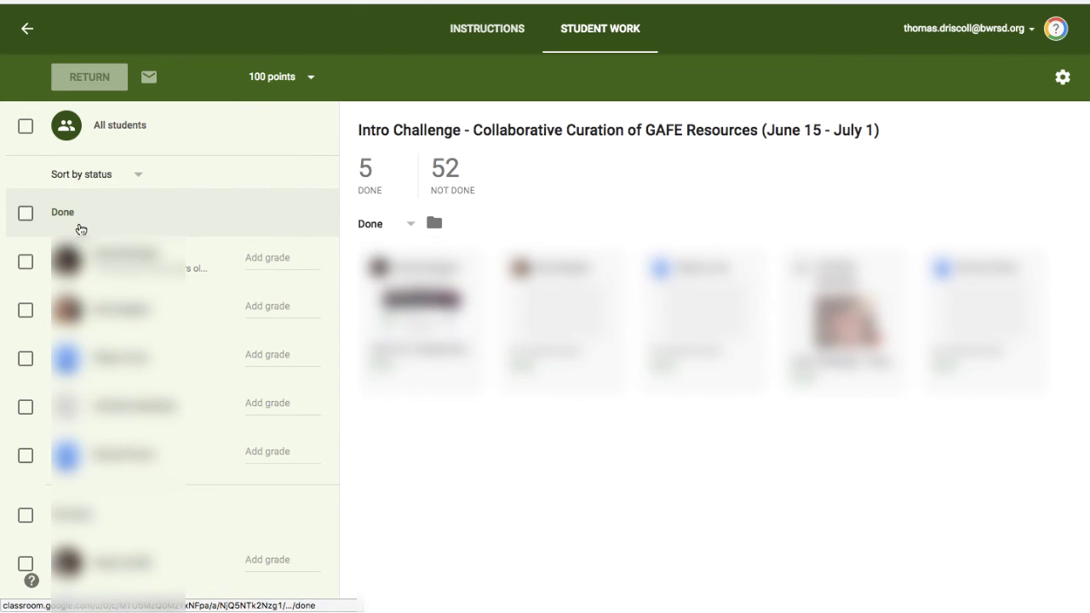
Select all students in the Intro Challenge student work list
click(25, 127)
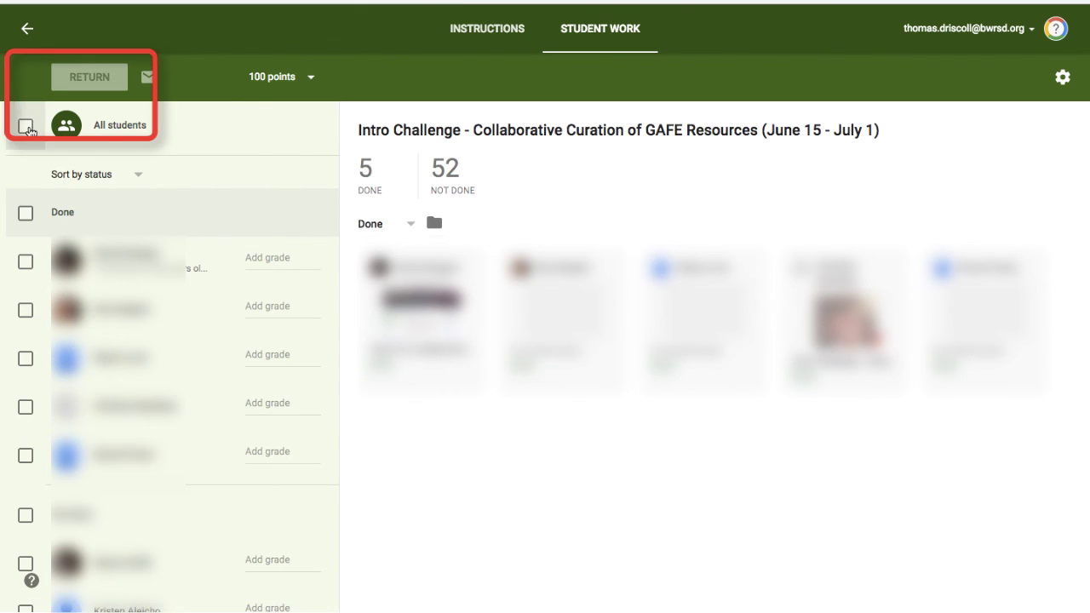